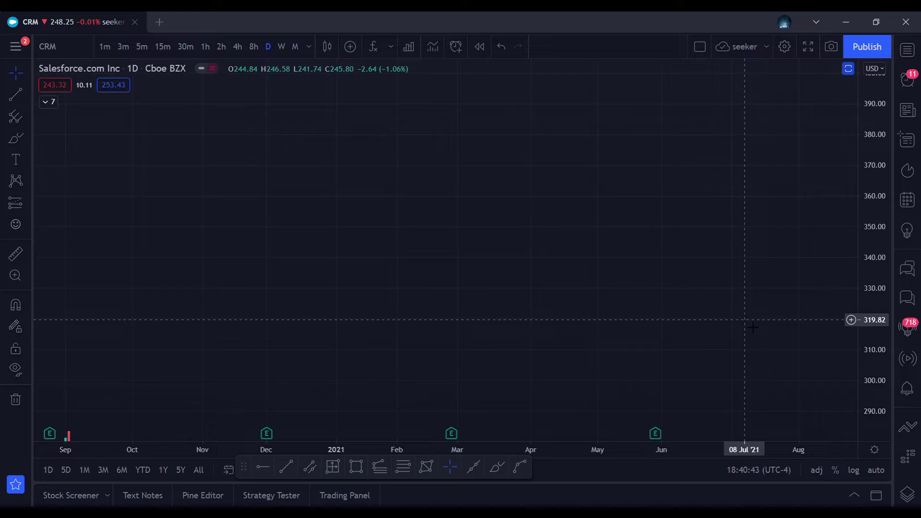
Choose the Brush tool to draw freehand on the CRM daily chart
click(495, 465)
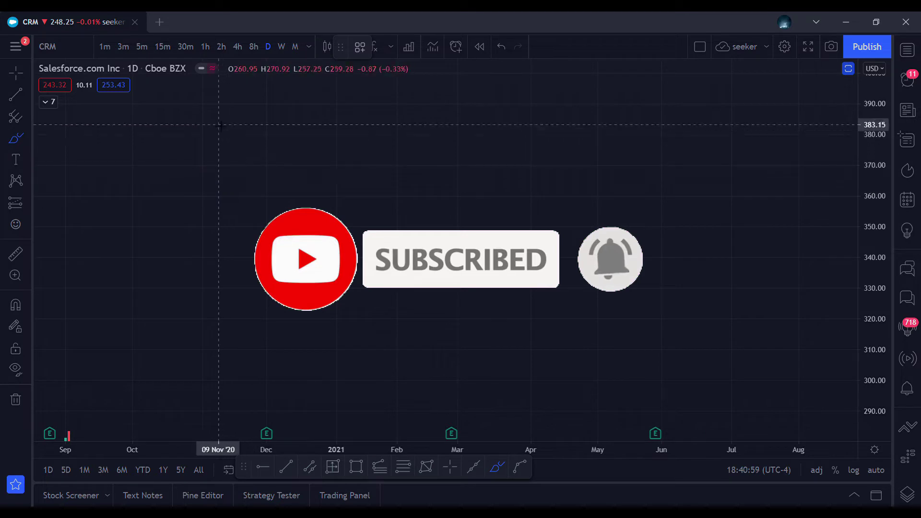
Sketch a cyan path falling from November through three troughs, then rallying to about 388 in August
drag(212, 119, 324, 241)
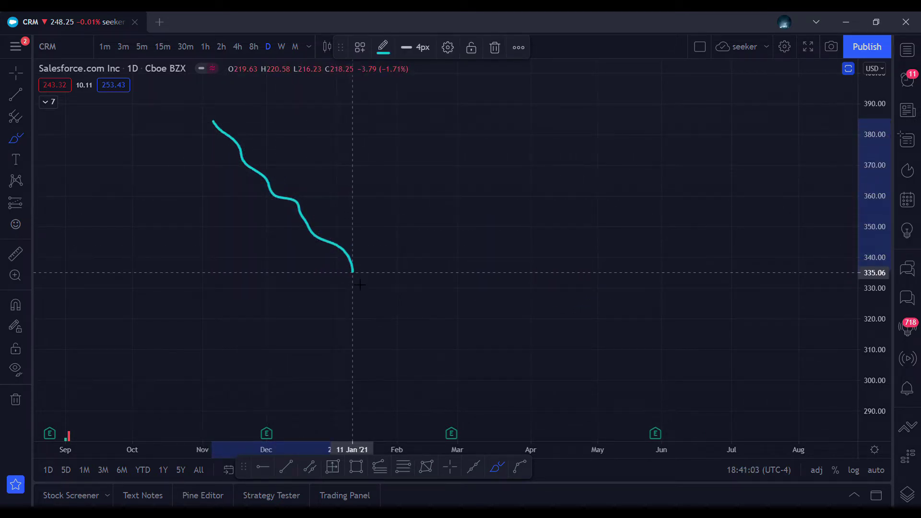
mouse_move(353, 272)
mouse_down()
mouse_move(368, 308)
mouse_move(400, 313)
mouse_move(430, 282)
mouse_up()
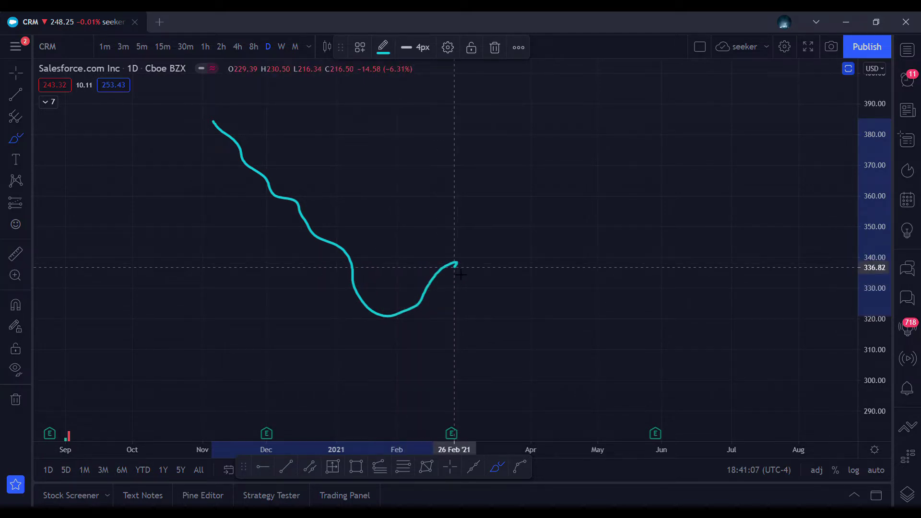
drag(487, 253, 496, 273)
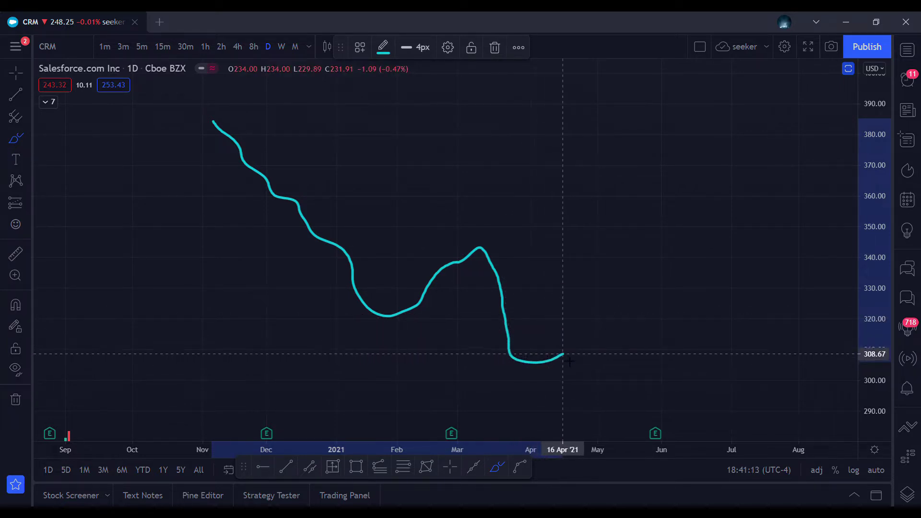
mouse_move(567, 344)
mouse_down()
mouse_move(610, 259)
mouse_move(618, 295)
mouse_up()
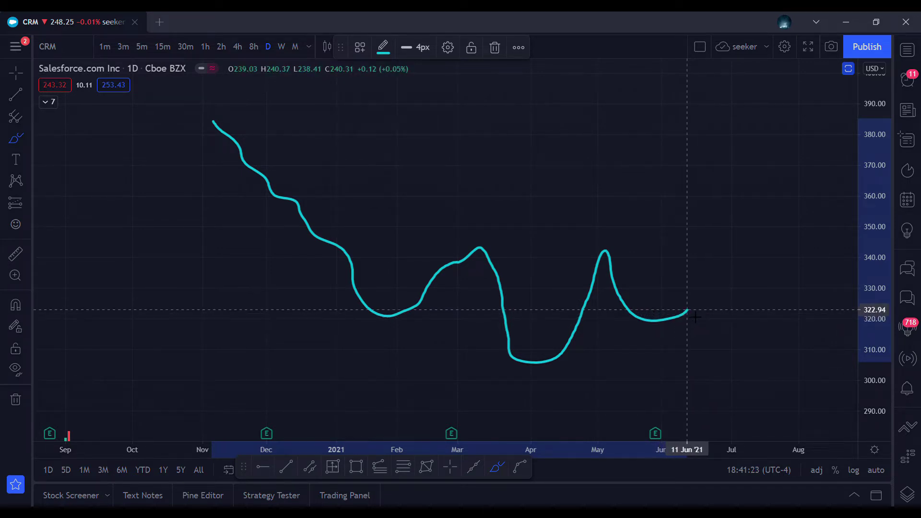
drag(688, 310, 818, 112)
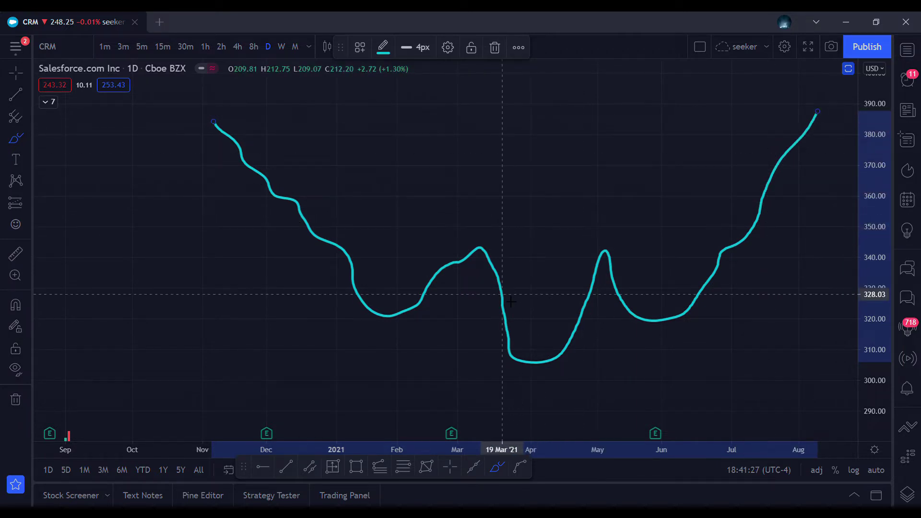
Place a horizontal neckline at 343.27 and draw a deepened arc under the left shoulder trough
click(274, 468)
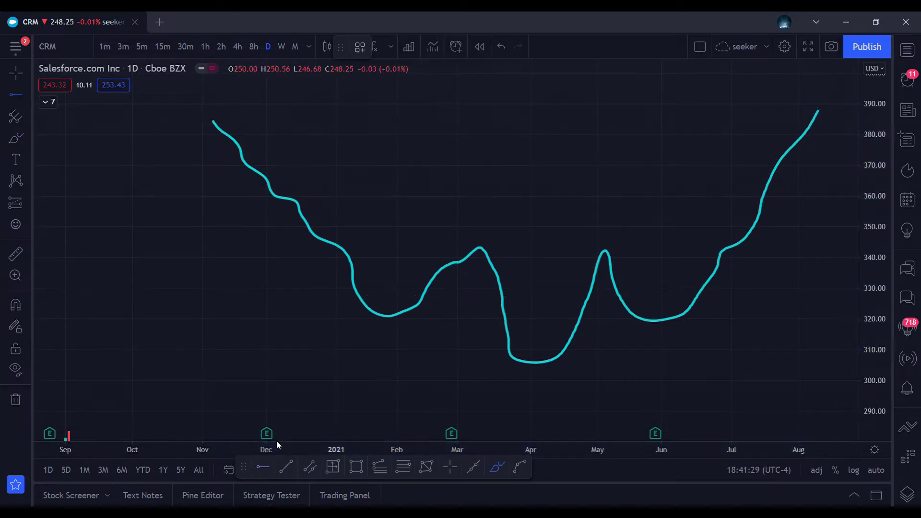
click(254, 254)
click(521, 467)
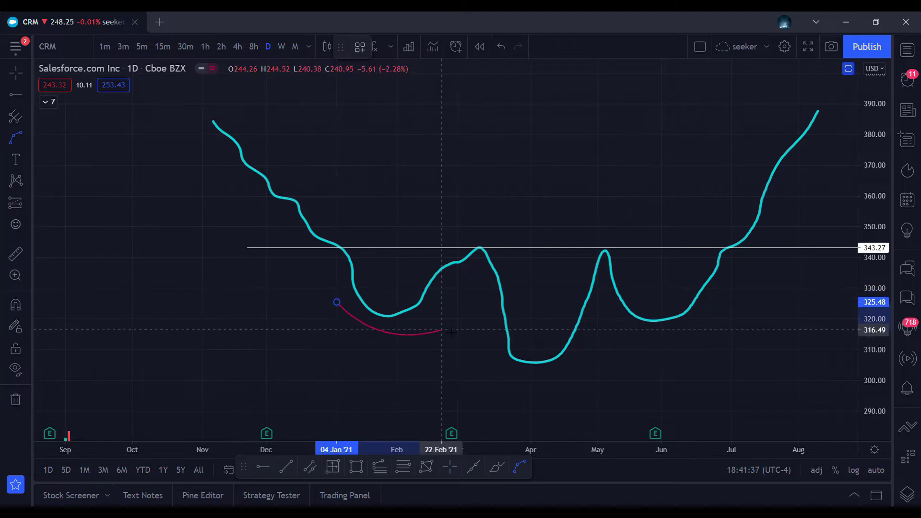
click(439, 301)
drag(389, 318, 393, 329)
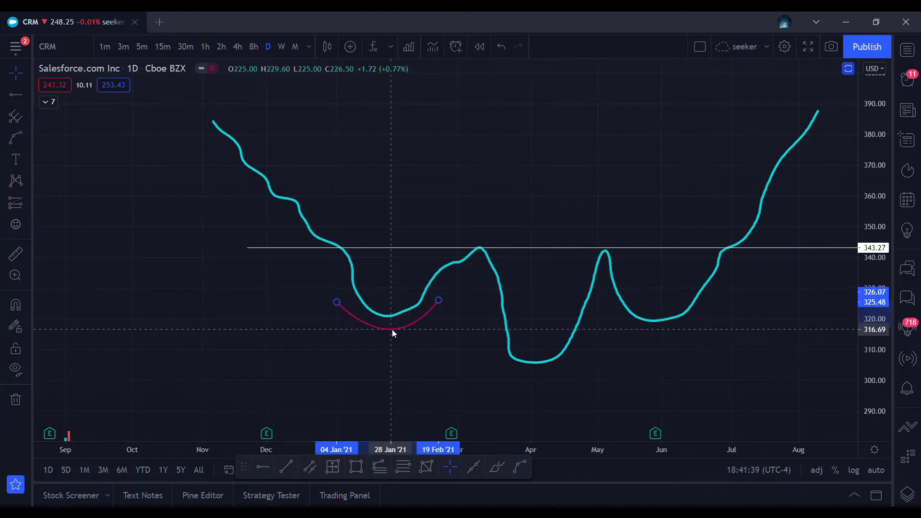
Draw pink arcs beneath the head and right shoulder troughs, bending each lower
click(483, 339)
click(592, 335)
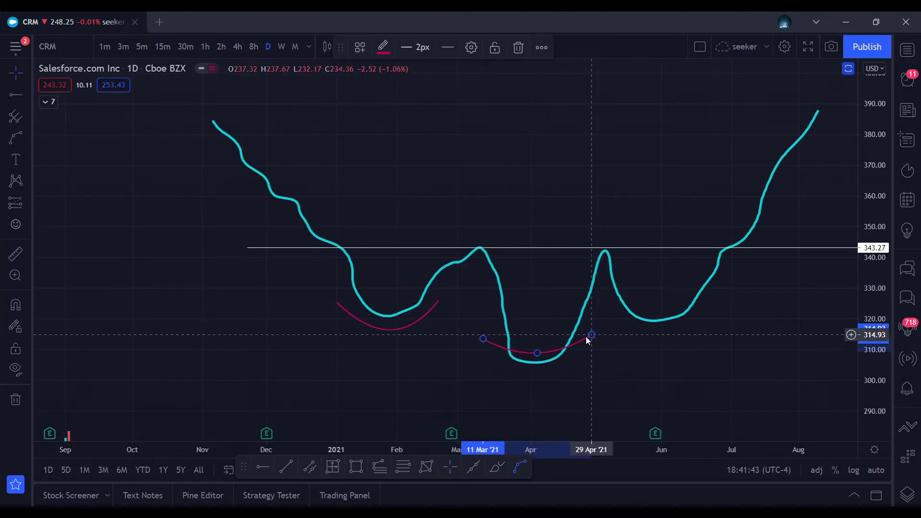
drag(538, 355, 531, 382)
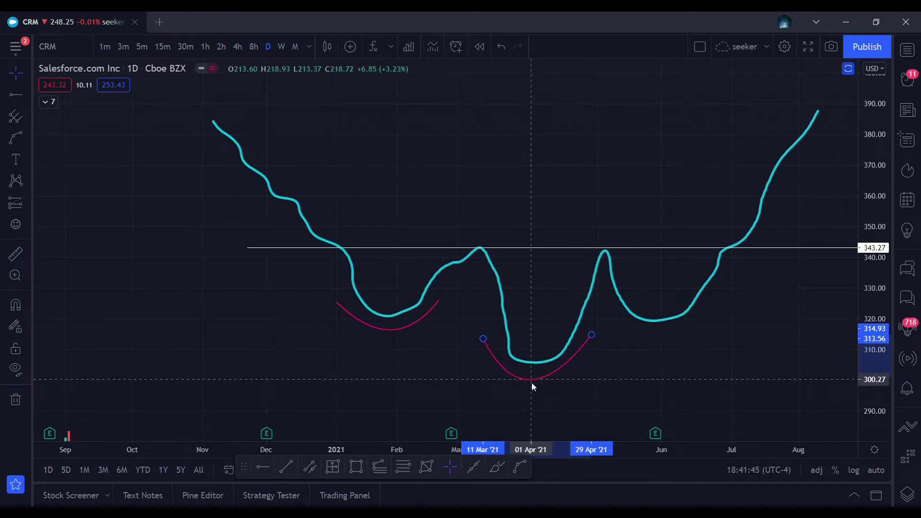
click(517, 467)
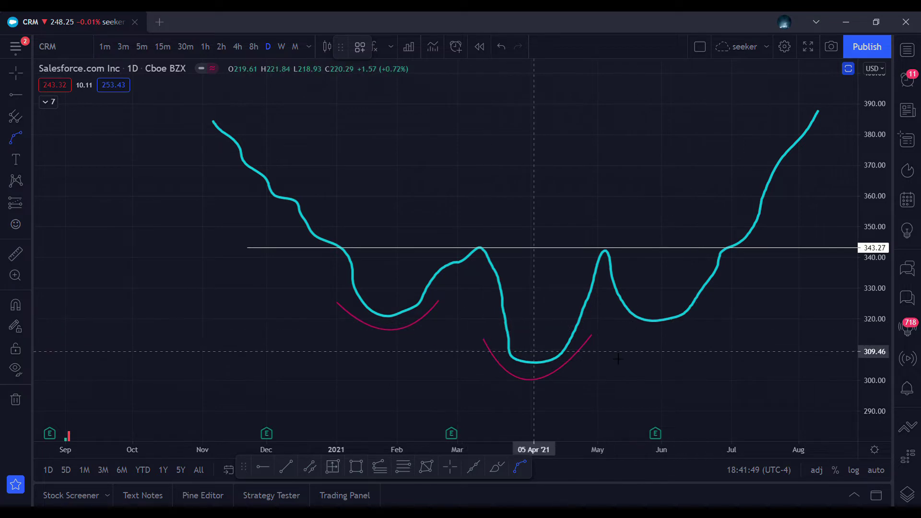
click(608, 307)
click(716, 304)
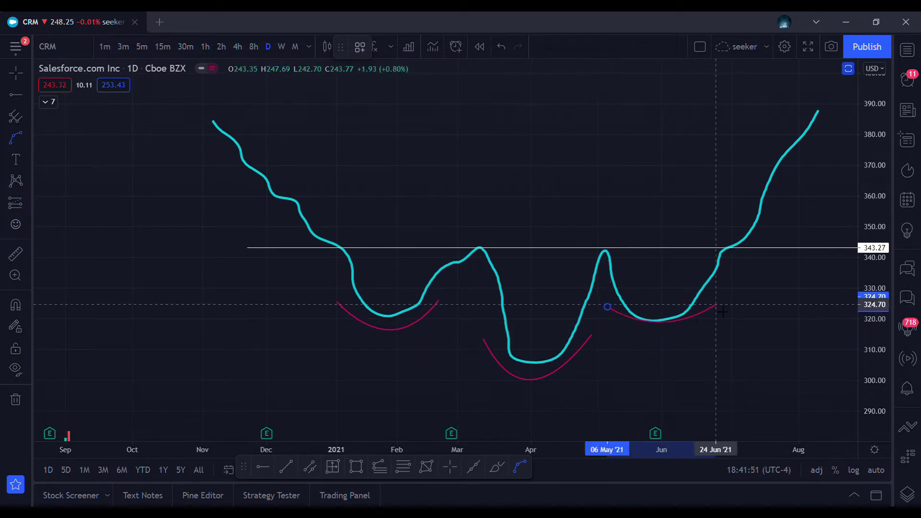
click(653, 321)
drag(663, 322, 661, 334)
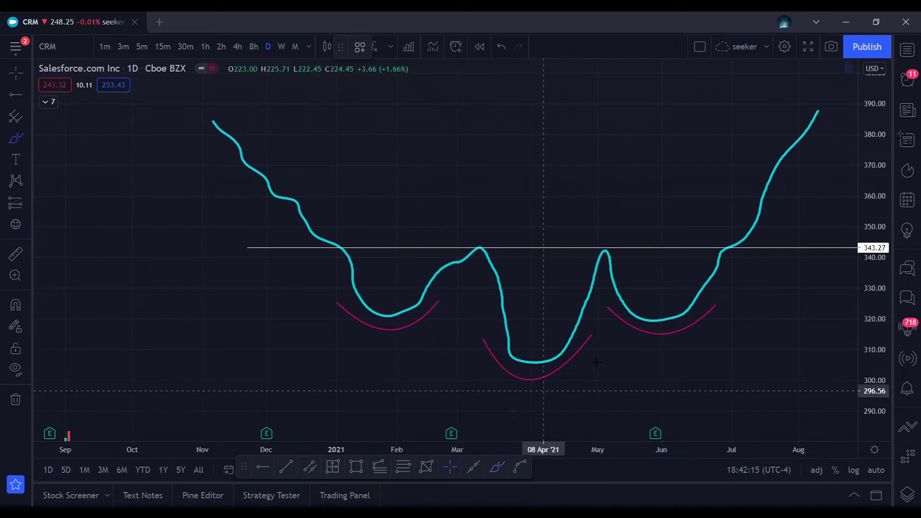
With the Brush (Alt+Shift+B), circle the late-June neckline breakout and sketch pullback curves
key(alt+shift+b)
mouse_move(750, 230)
mouse_down()
mouse_move(729, 274)
mouse_move(755, 230)
mouse_up()
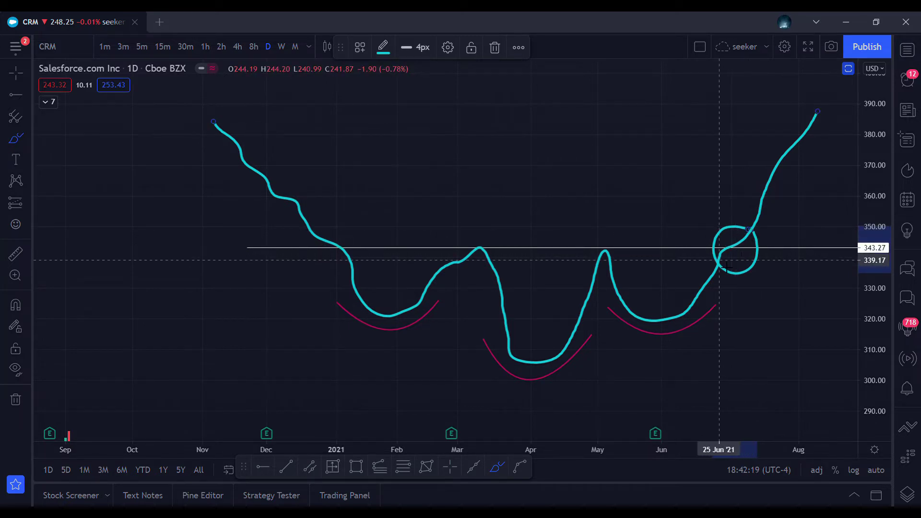
mouse_move(734, 247)
mouse_down()
mouse_move(771, 216)
mouse_move(789, 227)
mouse_up()
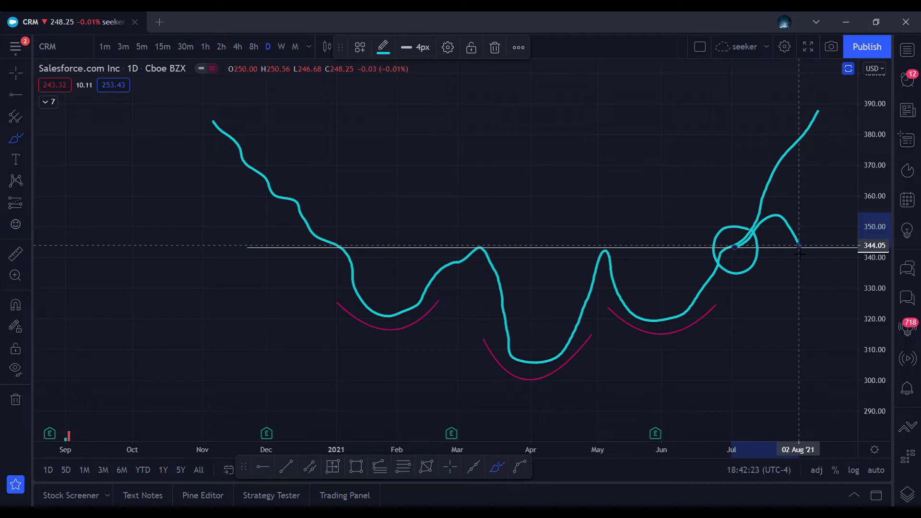
mouse_move(779, 215)
mouse_down()
mouse_move(818, 239)
mouse_move(806, 306)
mouse_up()
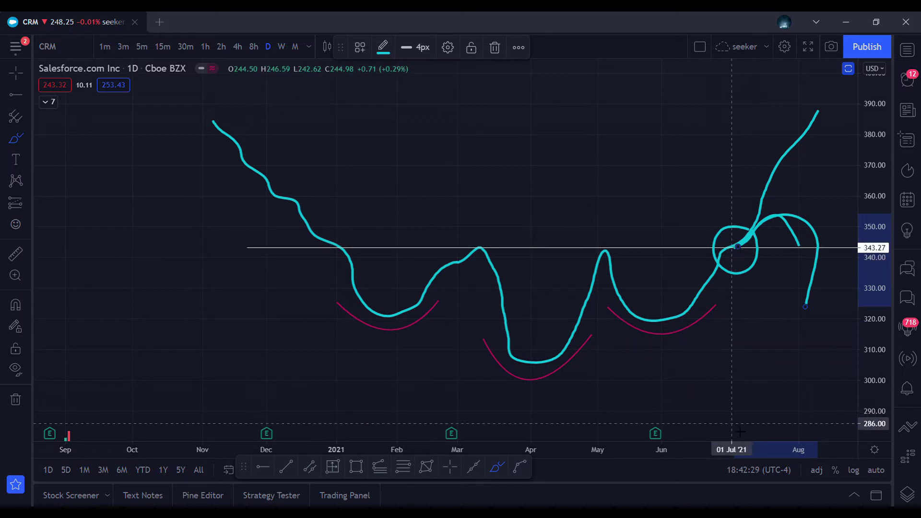
Add four short vertical cyan strokes near July and a rising stroke ending in a loop
drag(733, 421, 736, 361)
drag(748, 411, 755, 336)
drag(760, 403, 764, 333)
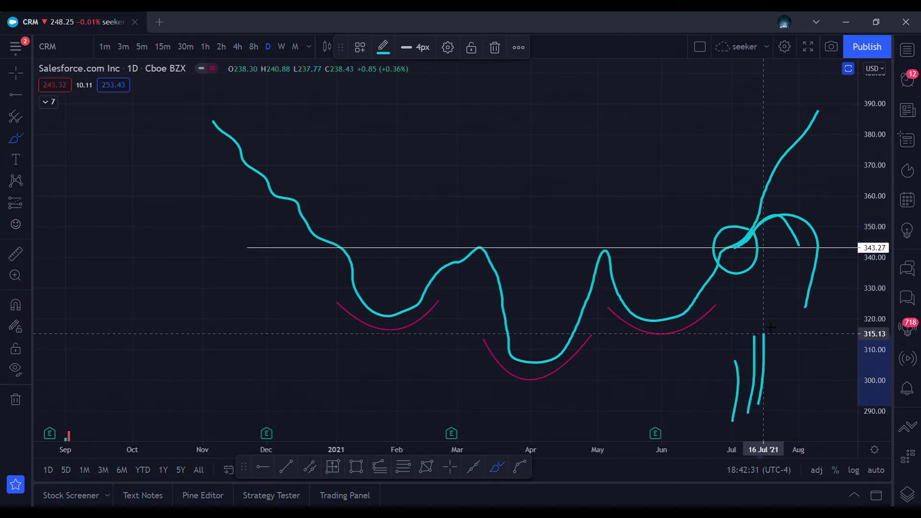
drag(775, 402, 776, 320)
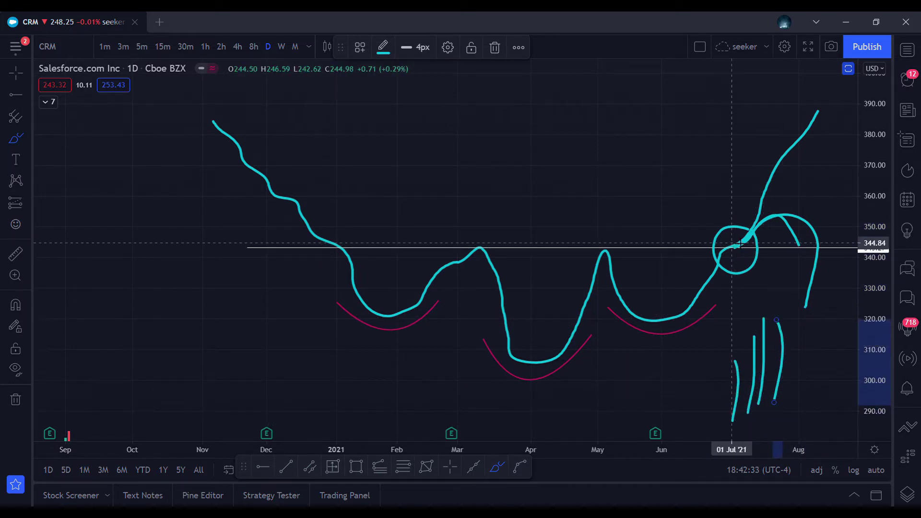
drag(708, 229, 776, 118)
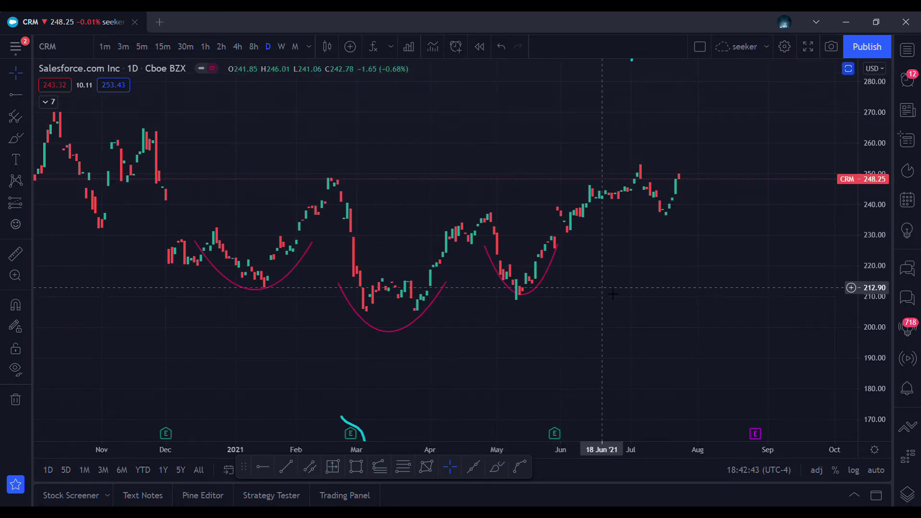
Pan the chart back toward September 2020, then forward to frame the trendline span
drag(596, 289, 624, 290)
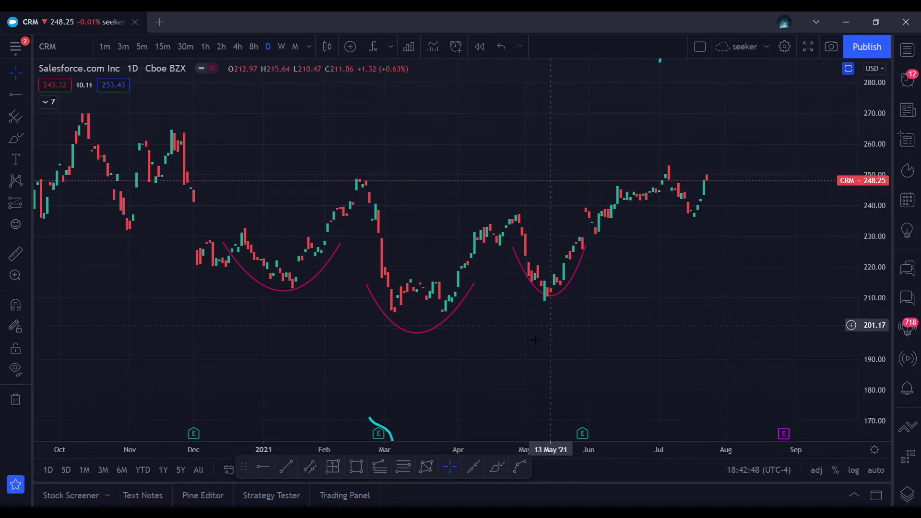
drag(352, 161, 433, 198)
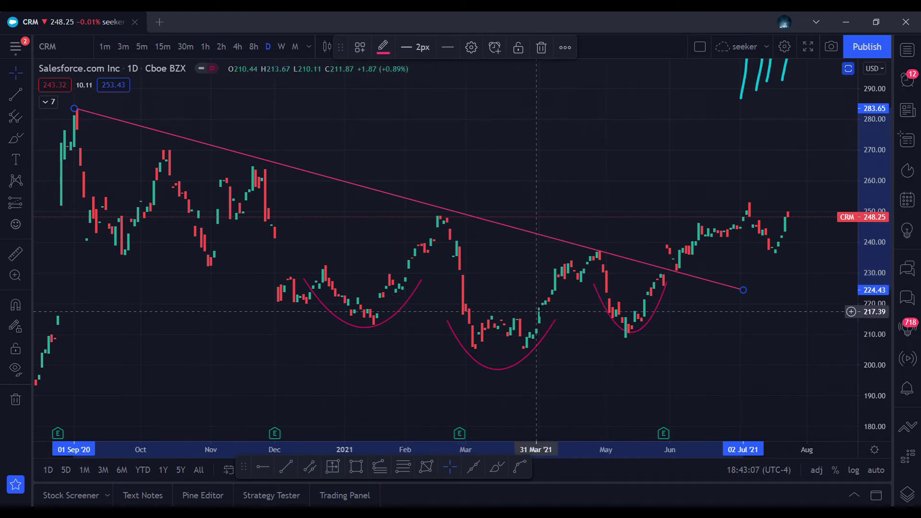
drag(531, 291, 484, 278)
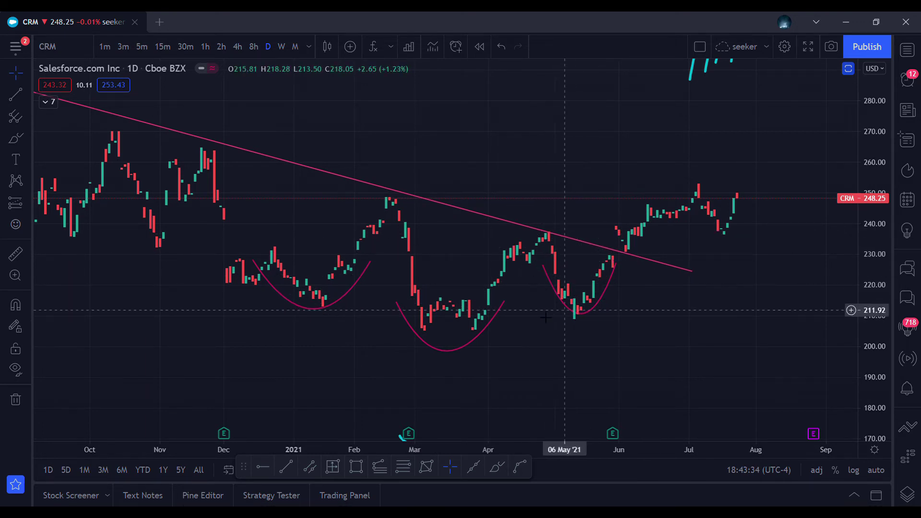
Add a horizontal ray at 232.83 from early December and circle the June breakout in cyan
key(alt+h)
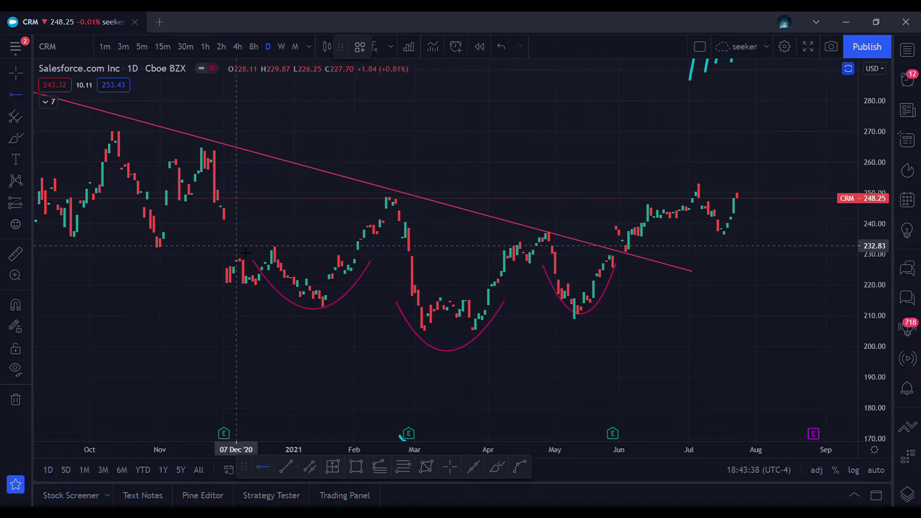
click(236, 246)
drag(638, 321, 617, 323)
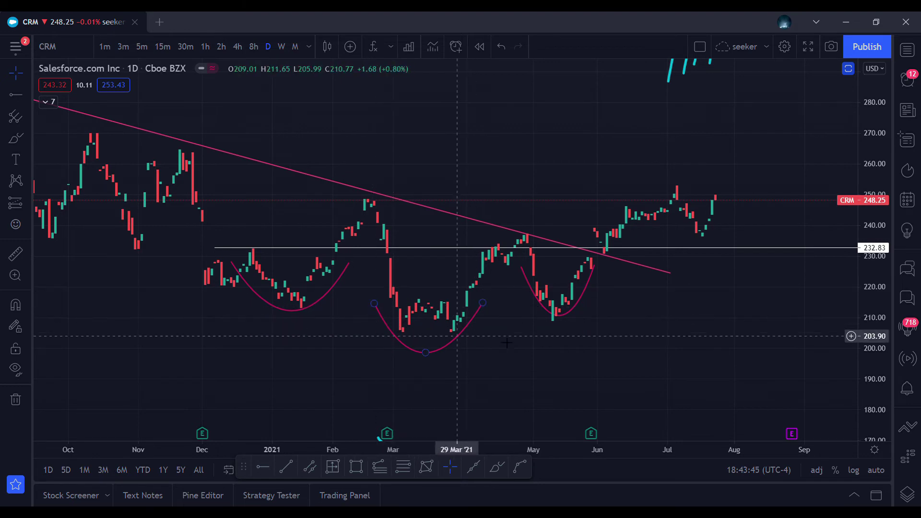
scroll(715, 329, left, 3)
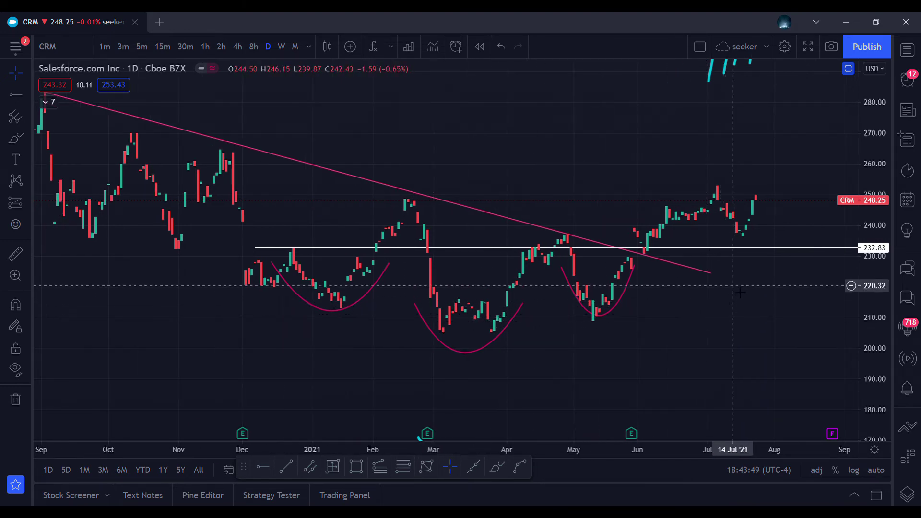
click(497, 467)
drag(676, 243, 669, 232)
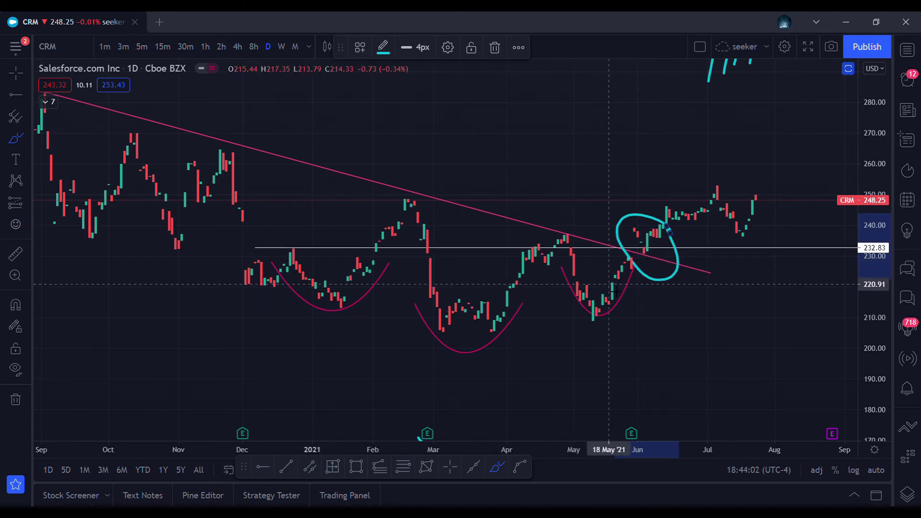
Draw a short cyan dash near 260 above the breakout and return to the Cross cursor
drag(680, 165, 659, 168)
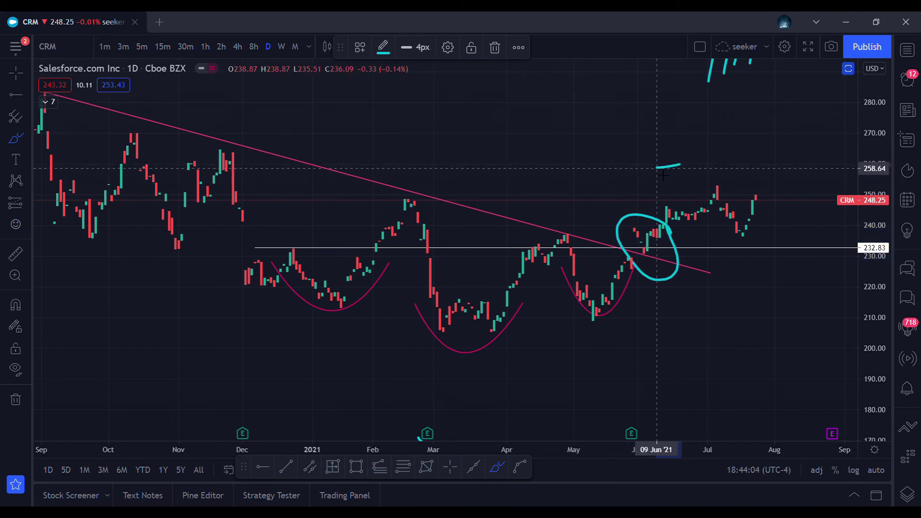
click(451, 466)
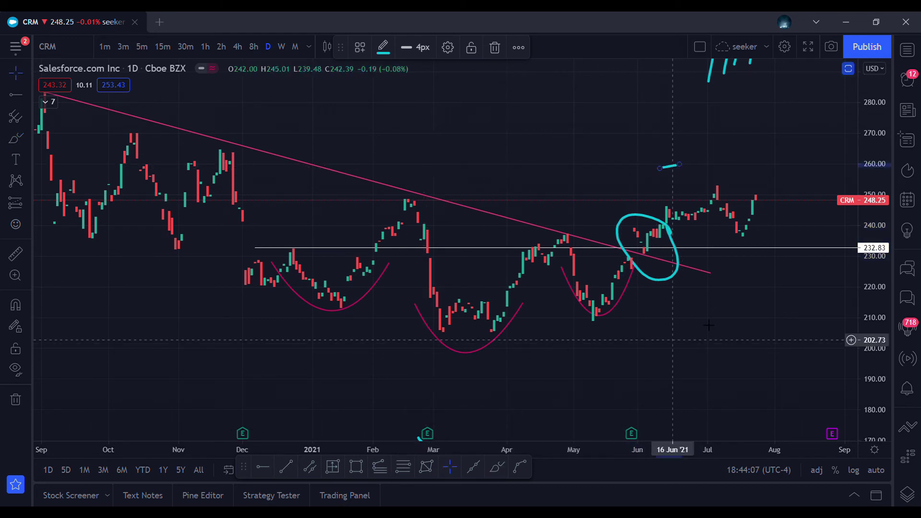
drag(682, 340, 643, 315)
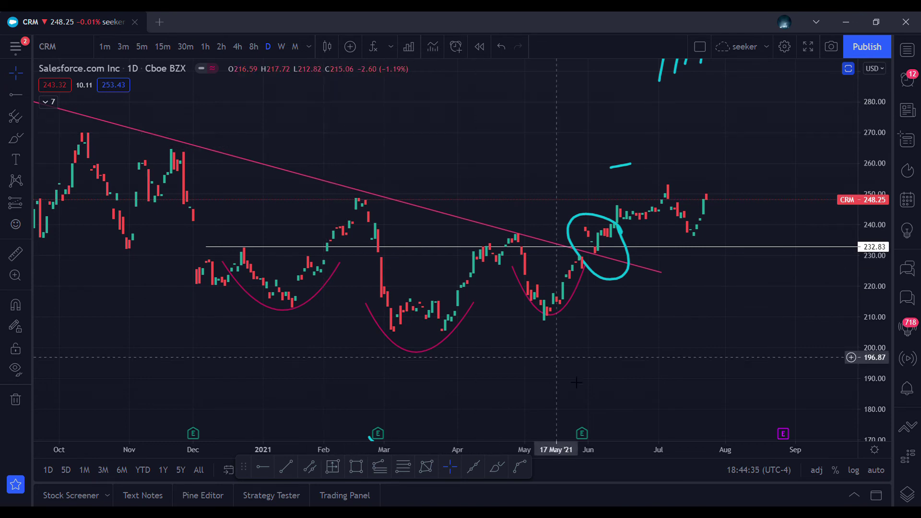
scroll(556, 192, left, 3)
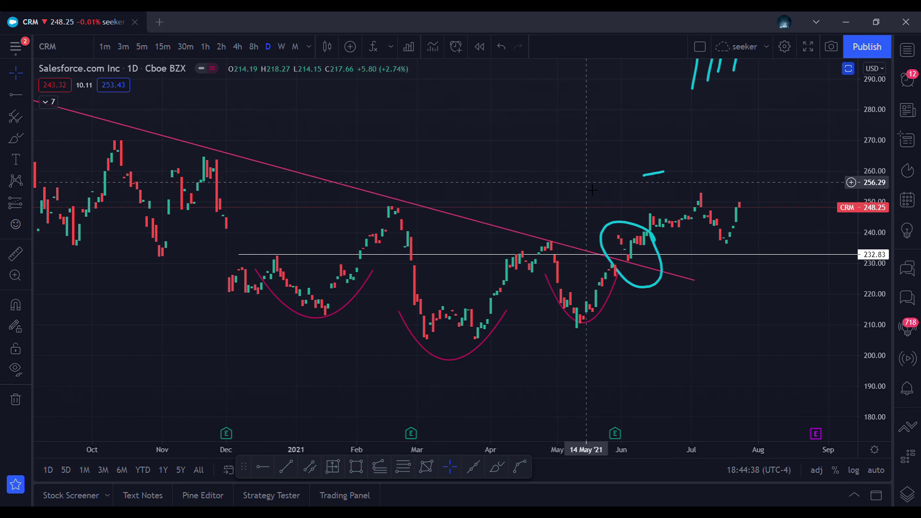
scroll(720, 298, right, 1)
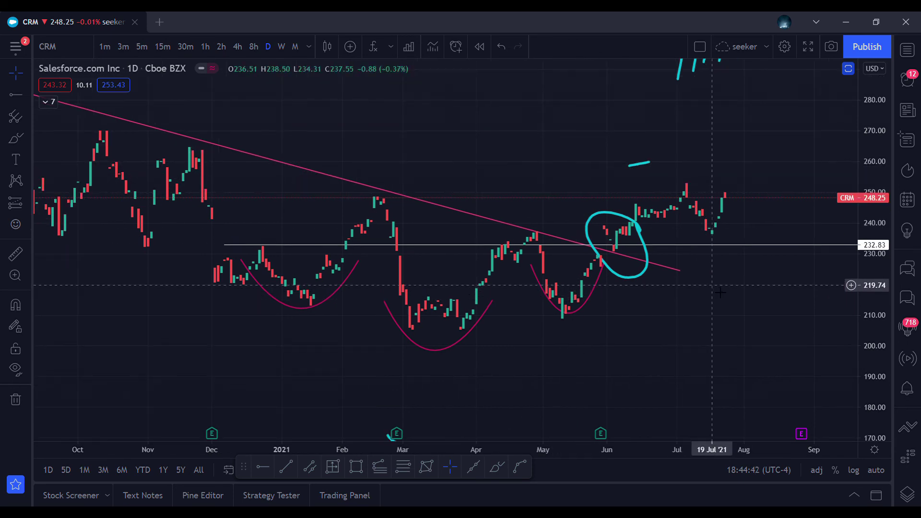
scroll(741, 291, left, 5)
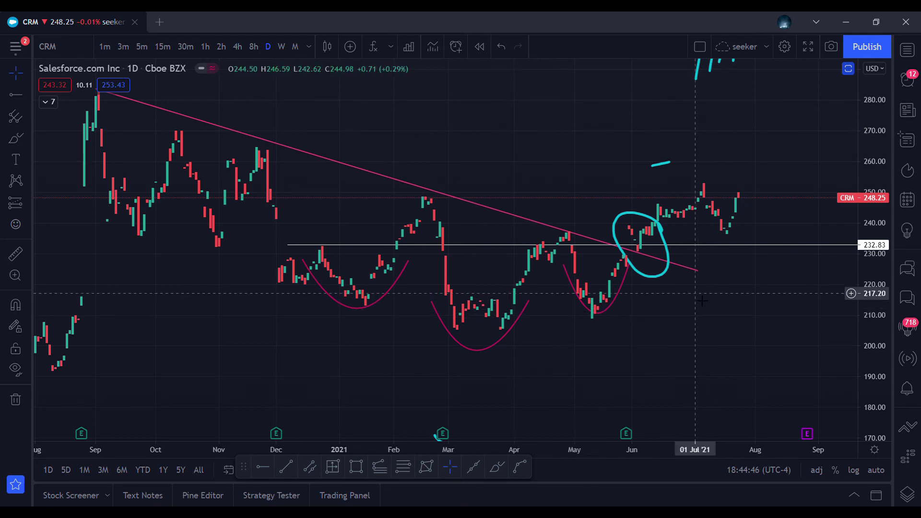
drag(638, 246, 638, 244)
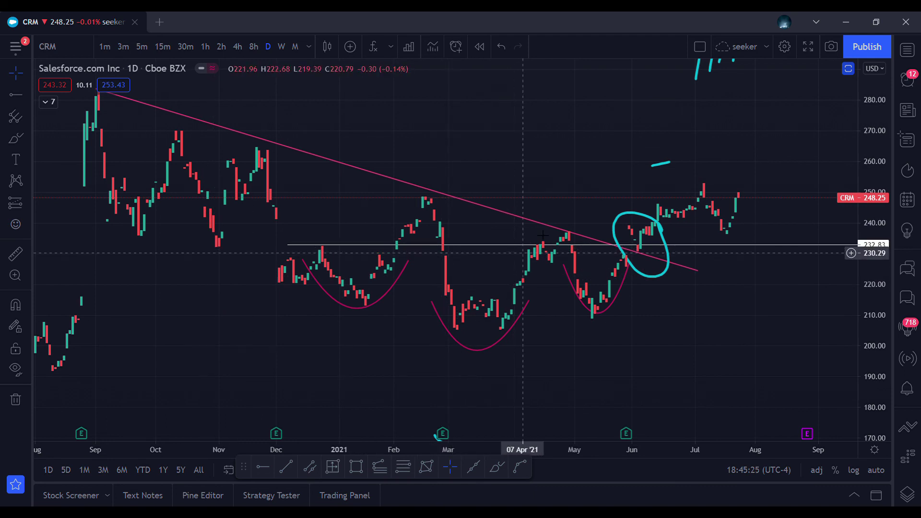
scroll(548, 171, right, 3)
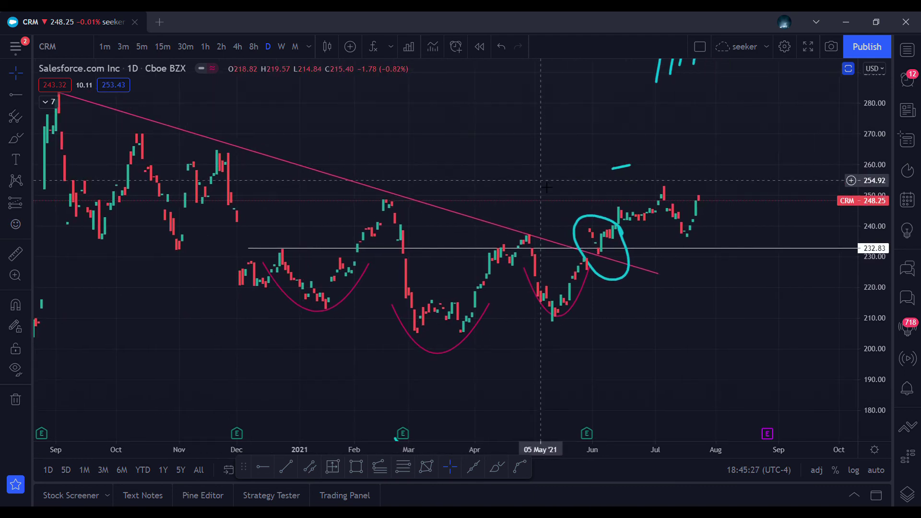